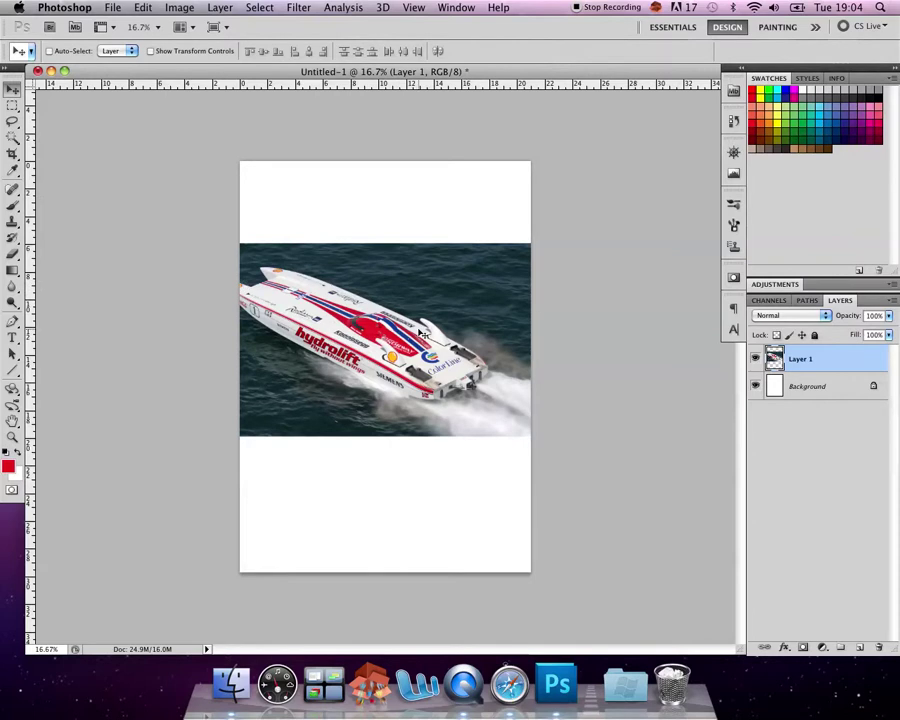
# Drag Layer 1's boat image with the Move tool so it sits slightly higher
pyautogui.moveTo(423, 334)
pyautogui.mouseDown()
pyautogui.moveTo(415, 333)
pyautogui.moveTo(439, 333)
pyautogui.moveTo(350, 330)
pyautogui.moveTo(438, 328)
pyautogui.mouseUp()
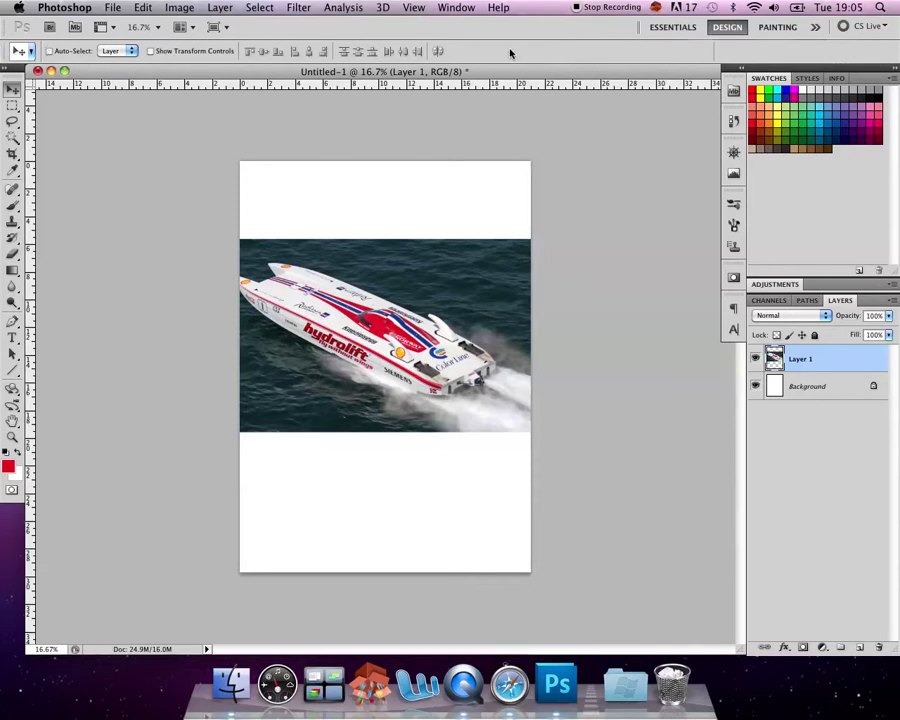
pyautogui.click(13, 104)
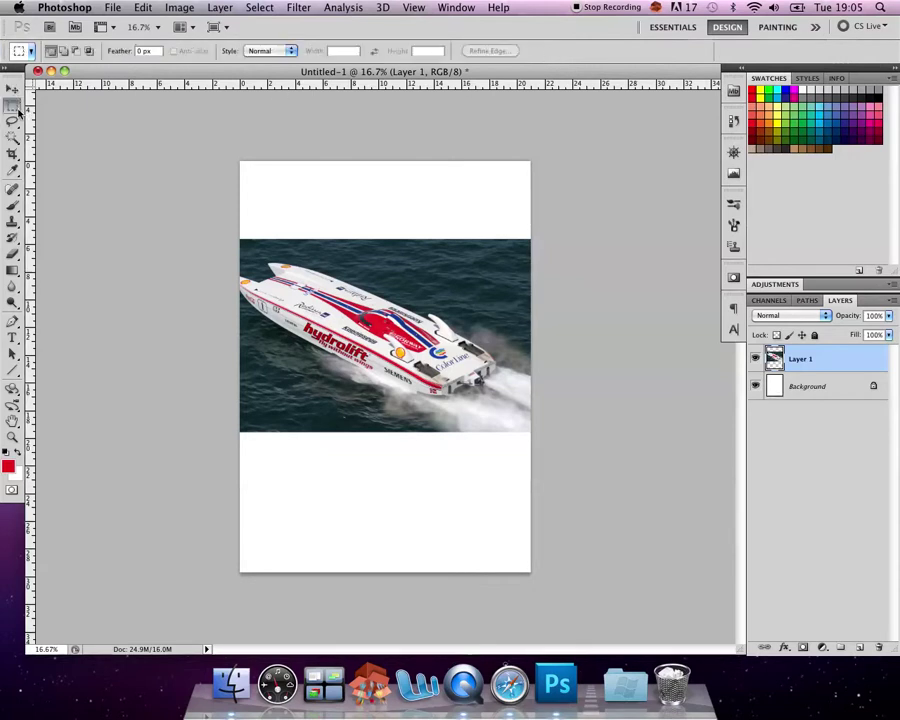
pyautogui.click(13, 120)
pyautogui.click(12, 137)
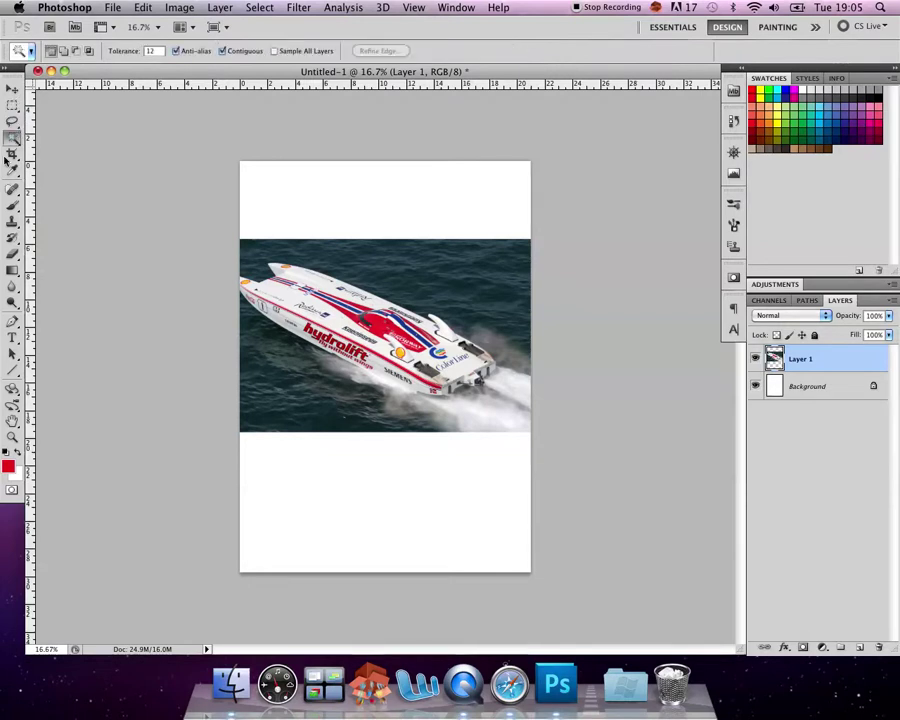
pyautogui.click(11, 155)
pyautogui.click(11, 170)
pyautogui.click(11, 188)
pyautogui.click(11, 205)
pyautogui.click(11, 221)
pyautogui.click(12, 236)
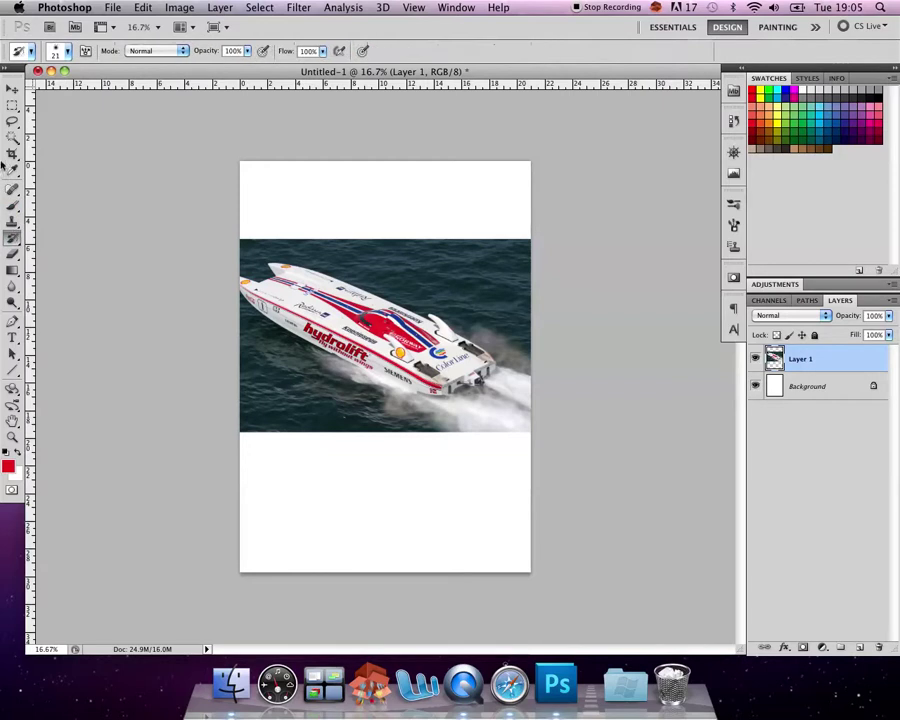
pyautogui.click(15, 91)
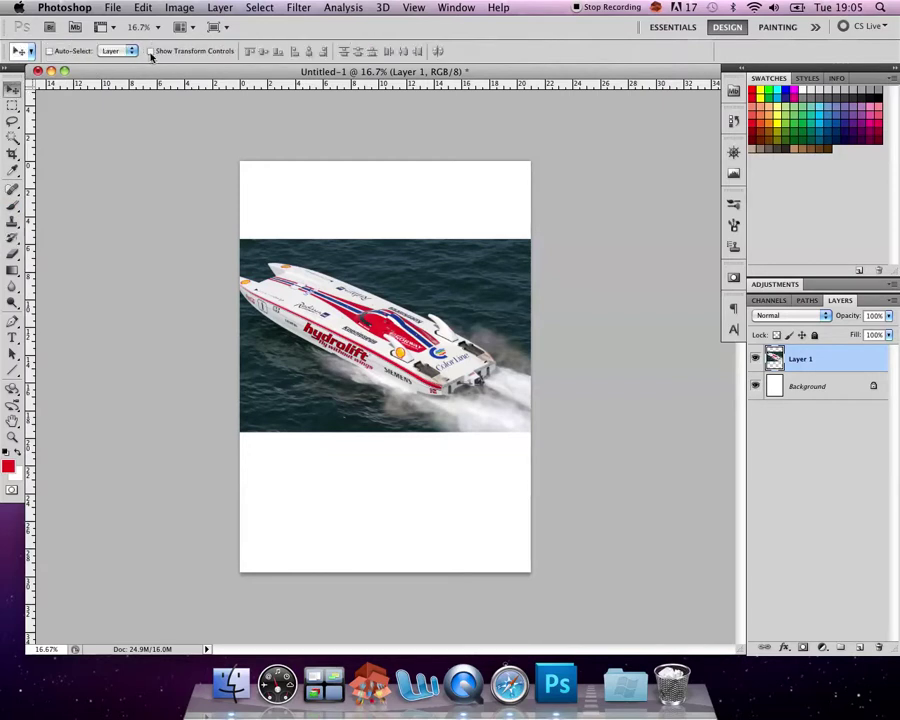
# Turn on Show Transform Controls and try shrinking the boat photo toward the top-left
pyautogui.click(150, 52)
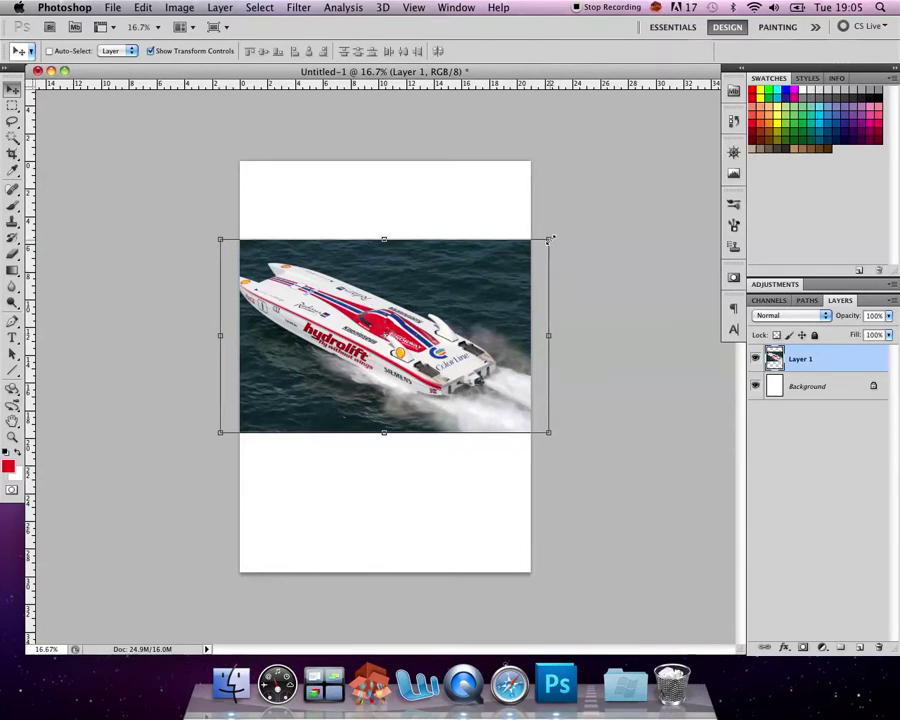
pyautogui.moveTo(549, 240); pyautogui.dragTo(424, 252)
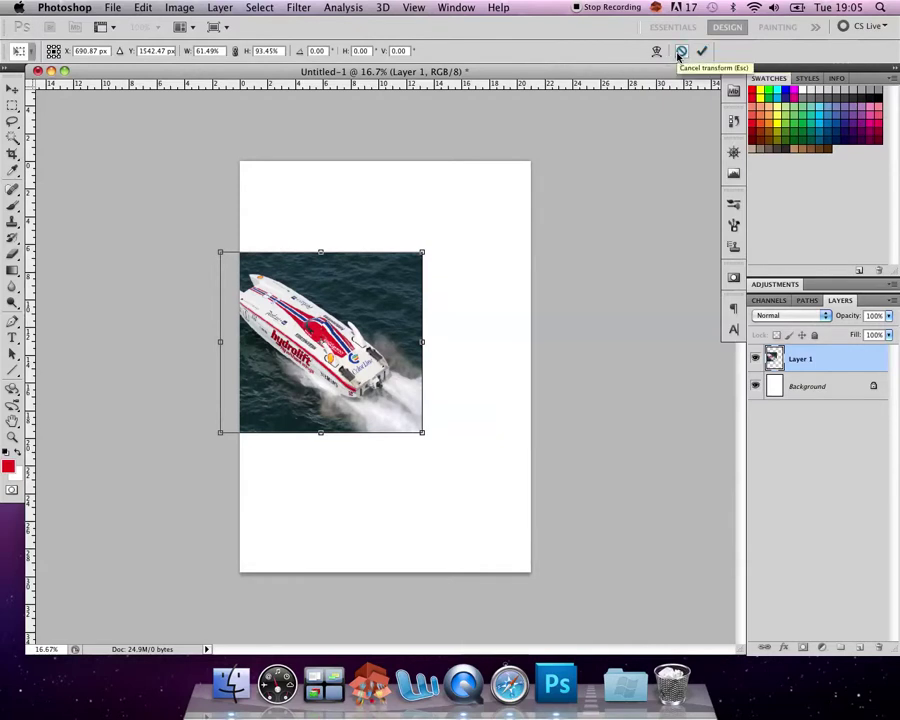
# Scale the boat photo proportionally to 61.43%, move it toward the page centre, and commit
pyautogui.click(680, 53)
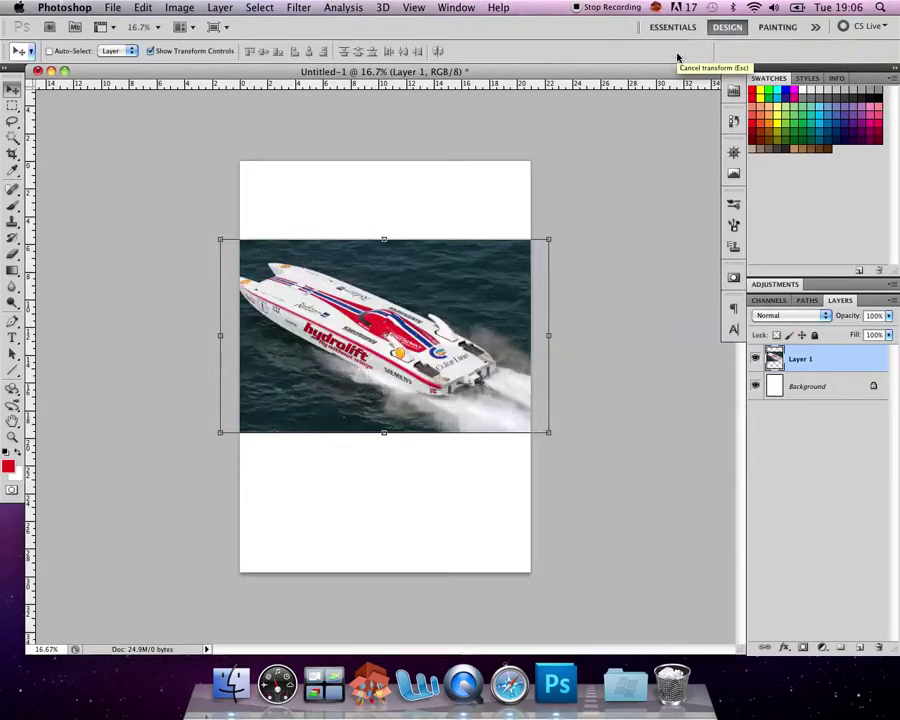
pyautogui.moveTo(545, 247); pyautogui.dragTo(438, 348)
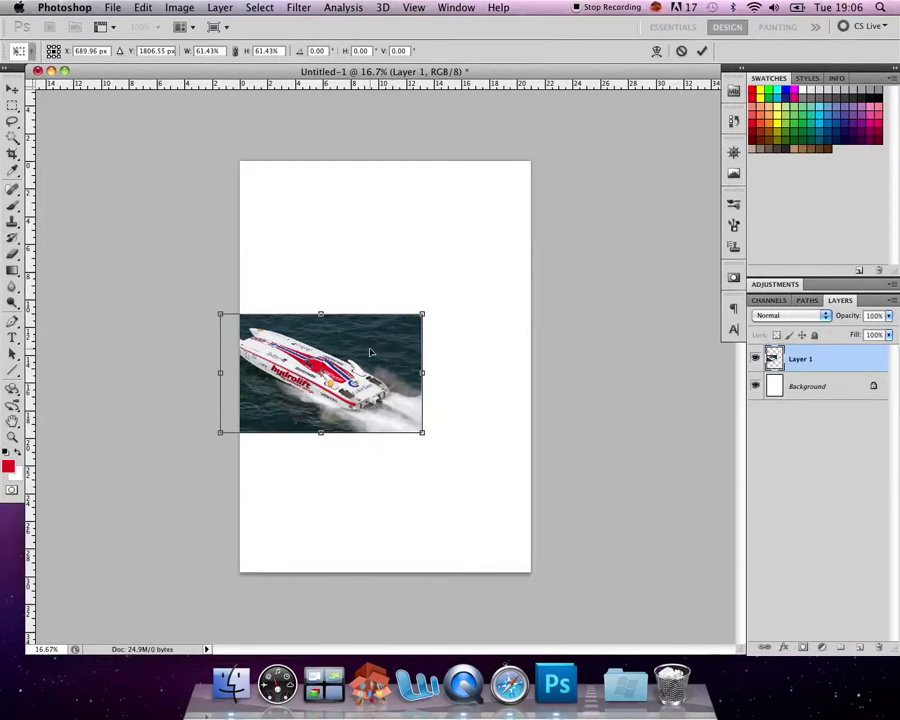
pyautogui.moveTo(393, 341); pyautogui.dragTo(424, 325)
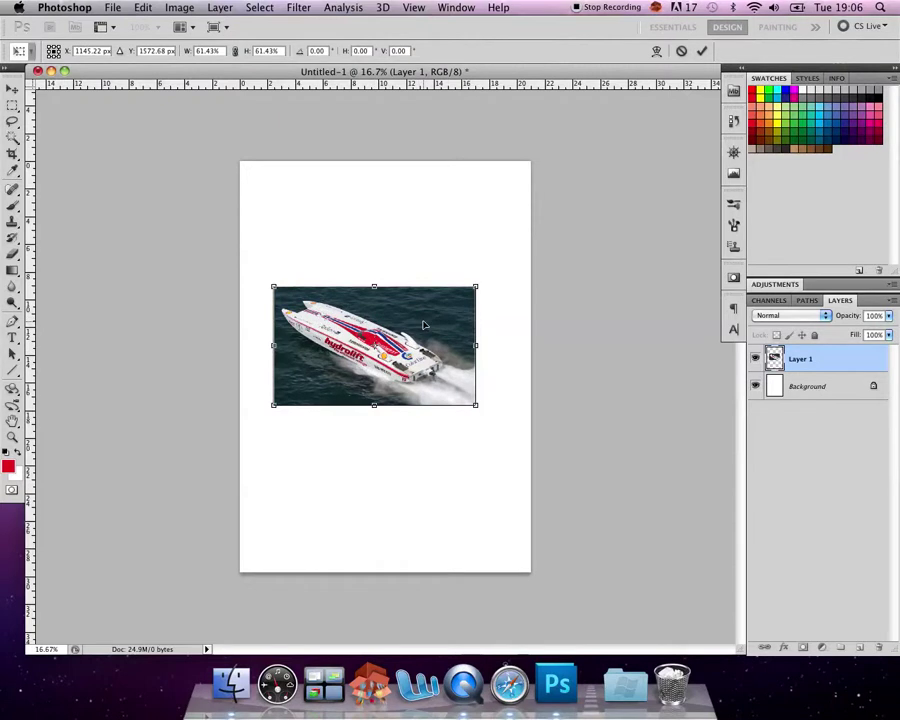
pyautogui.press('Return')
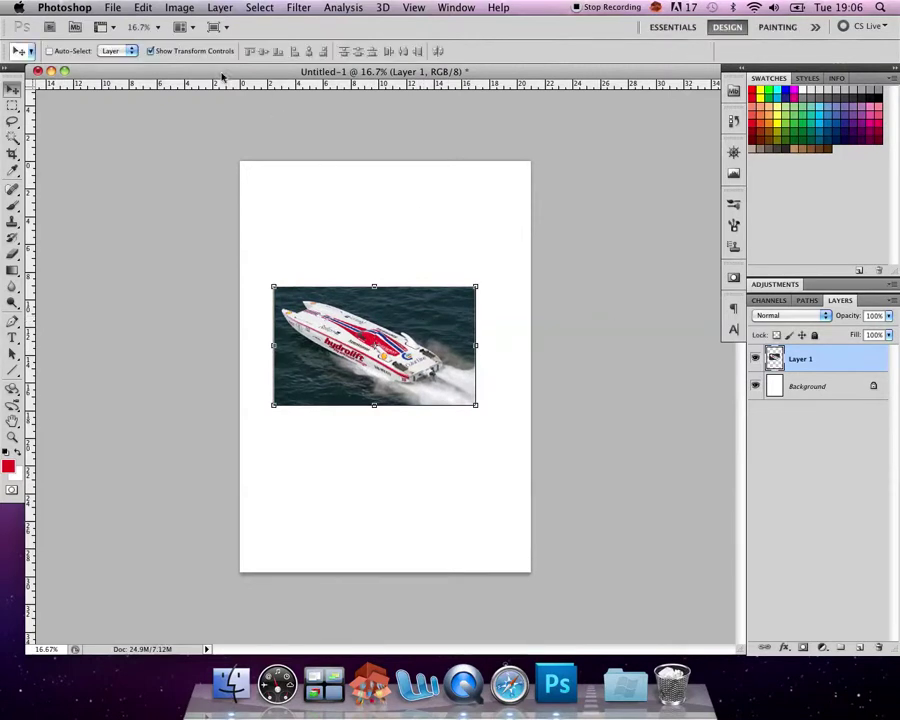
pyautogui.click(148, 50)
pyautogui.click(143, 7)
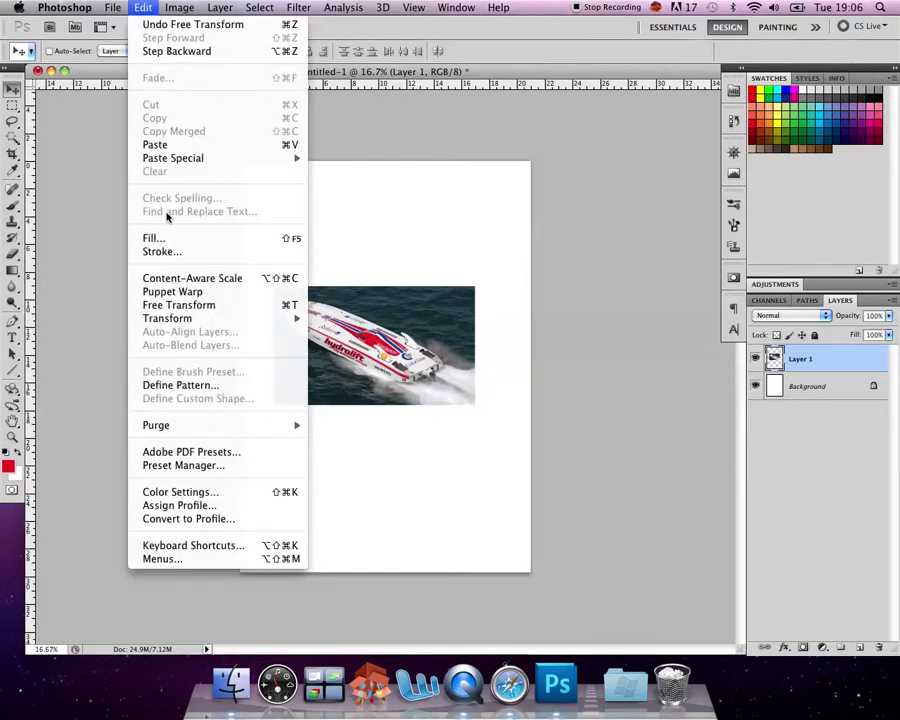
pyautogui.moveTo(195, 319)
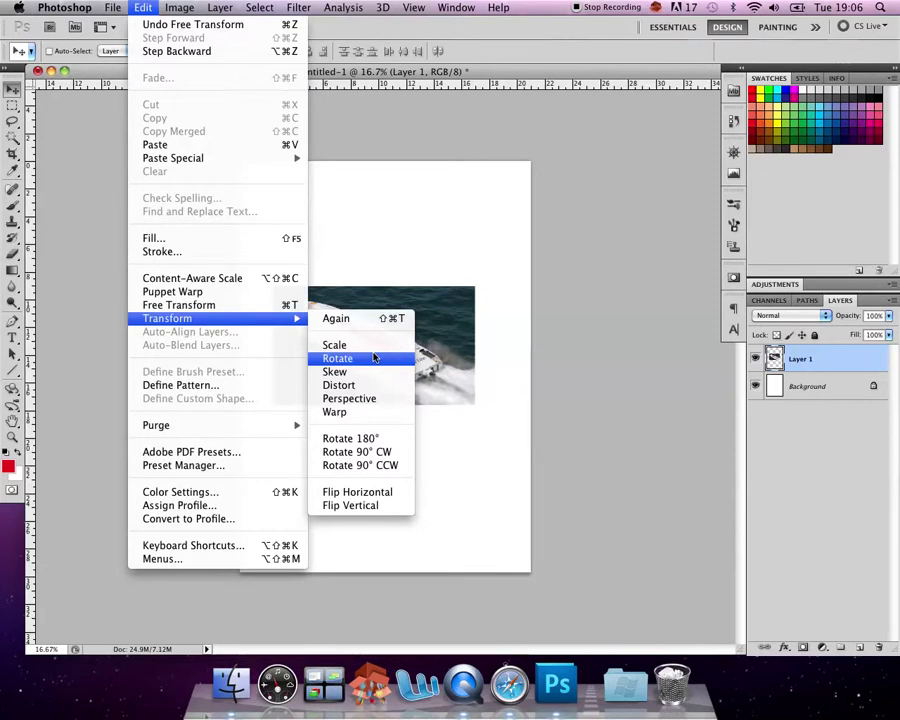
pyautogui.click(143, 50)
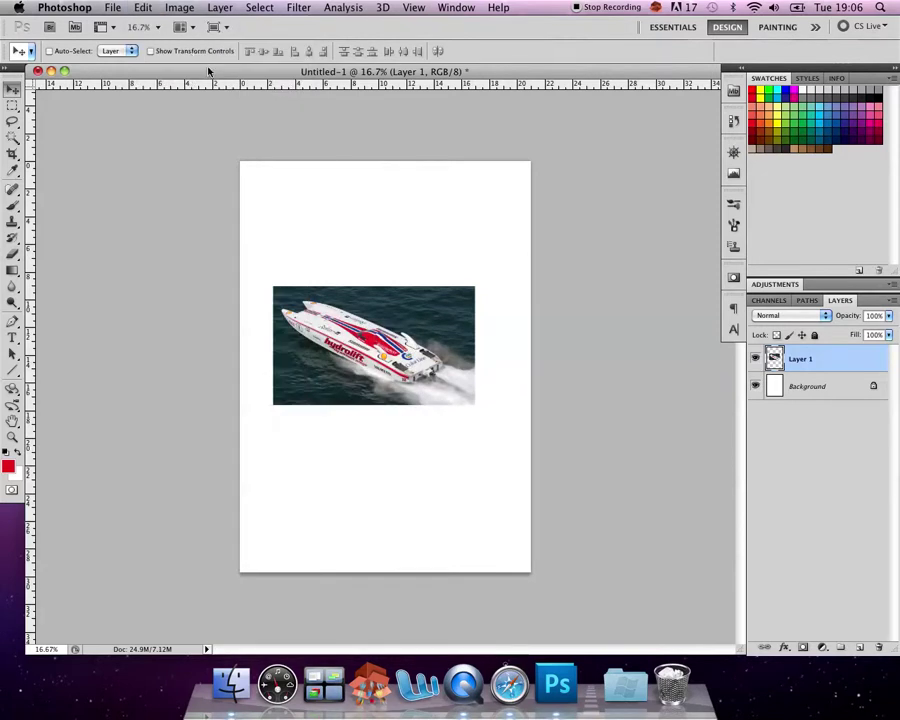
pyautogui.click(181, 53)
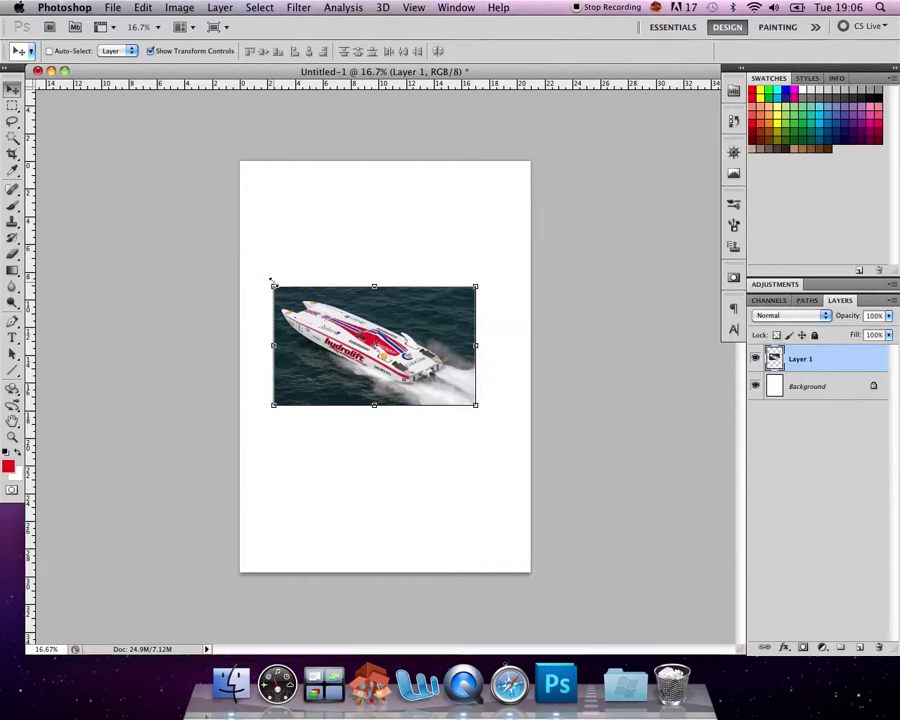
pyautogui.moveTo(263, 271); pyautogui.dragTo(262, 352)
pyautogui.press('Escape')
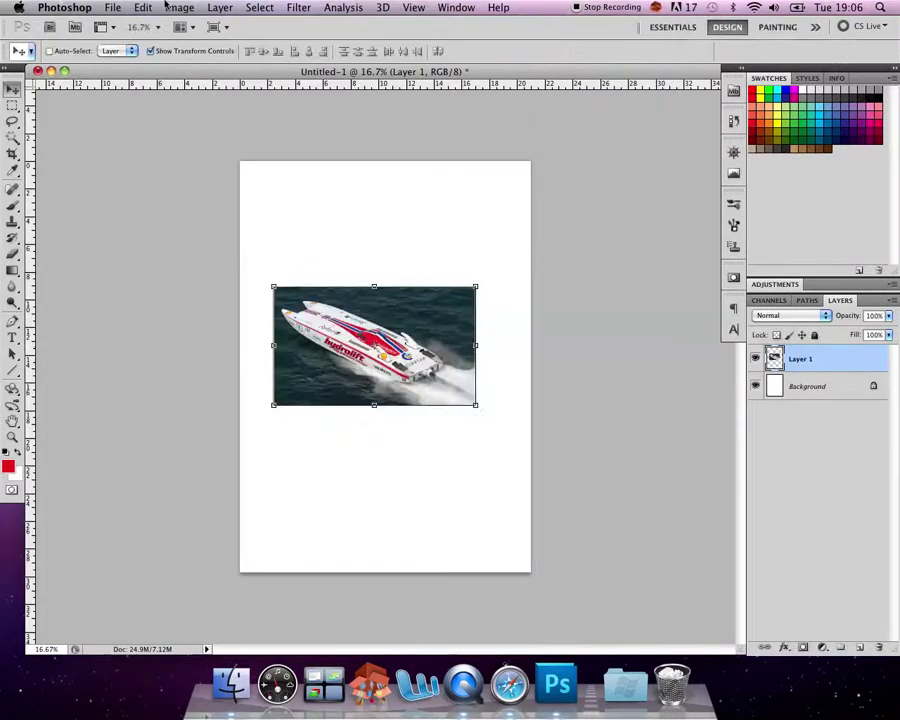
# Apply Edit > Transform > Flip Horizontal to the boat photo
pyautogui.click(150, 8)
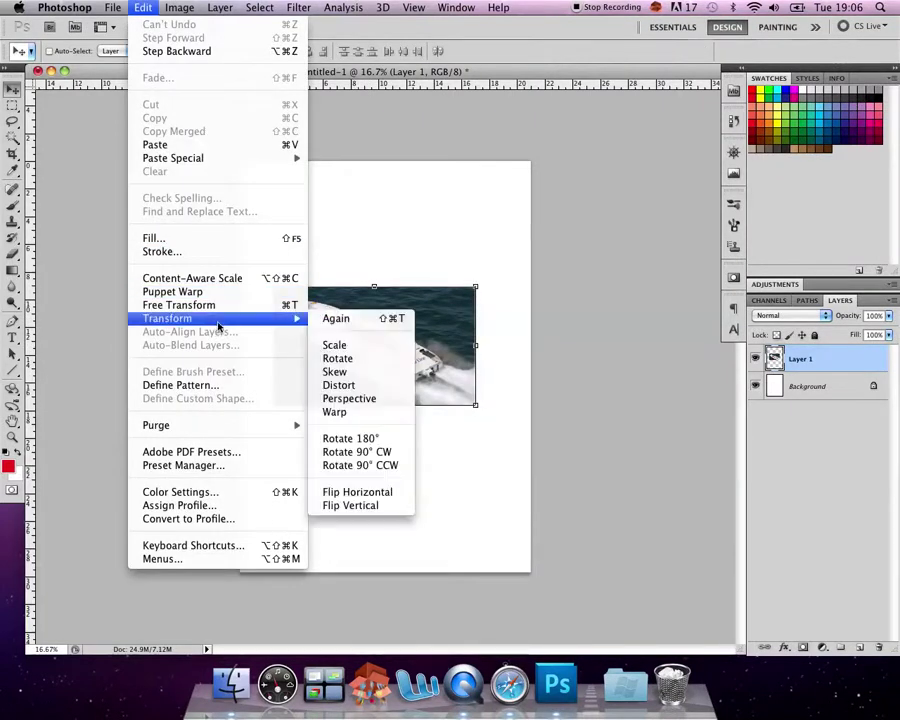
pyautogui.click(400, 494)
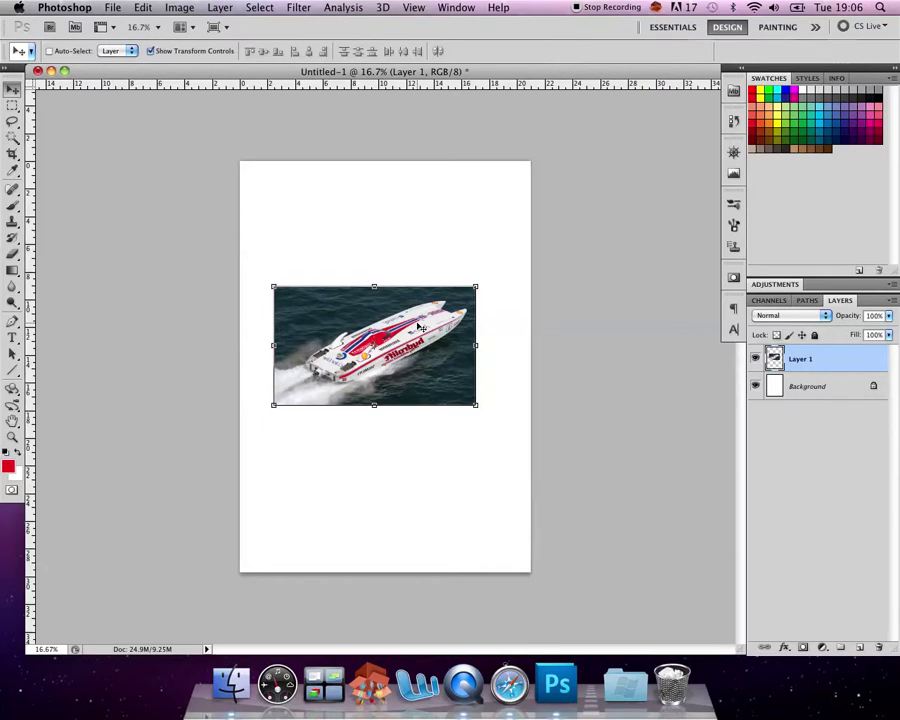
pyautogui.click(197, 8)
pyautogui.moveTo(143, 7)
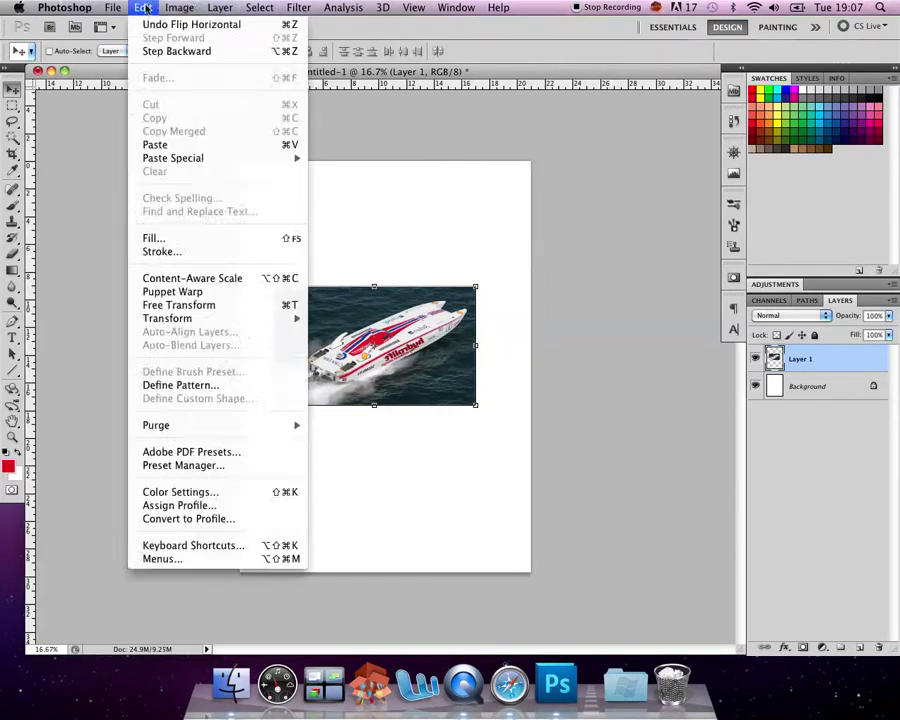
pyautogui.moveTo(221, 317)
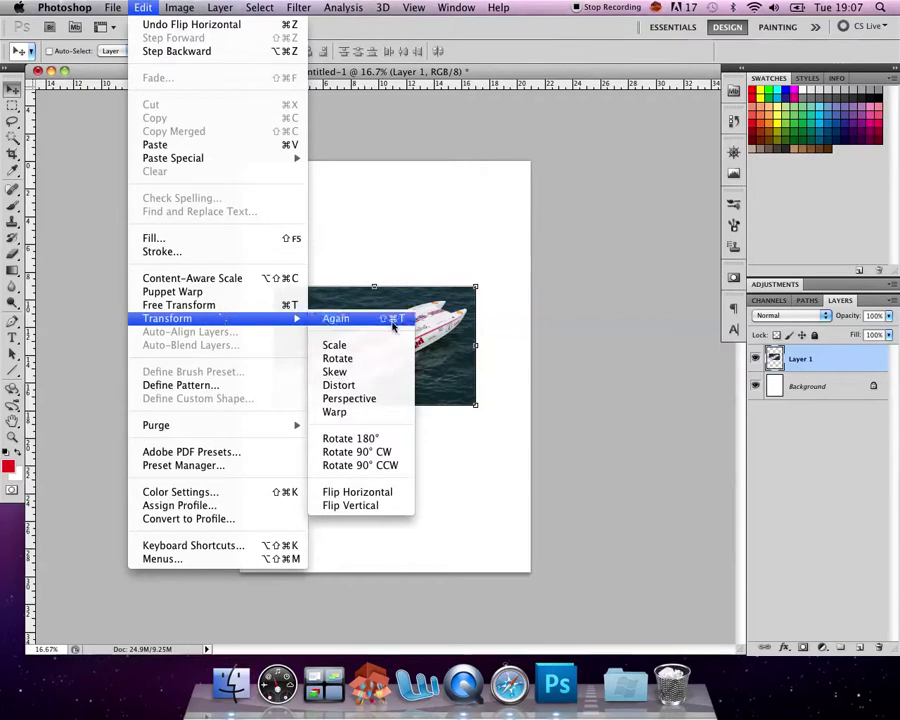
pyautogui.click(406, 398)
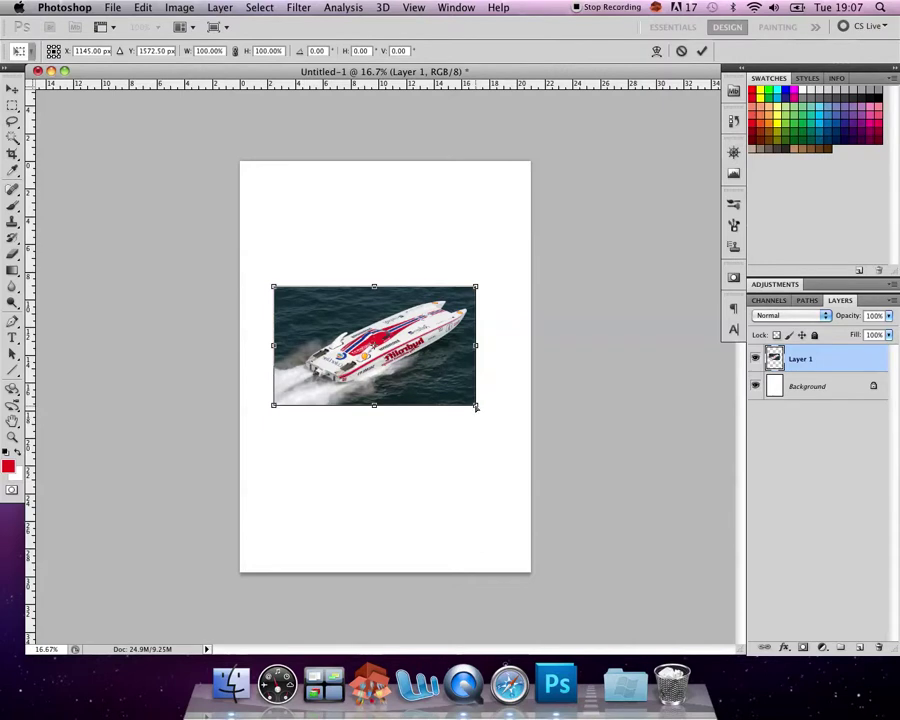
pyautogui.moveTo(476, 407)
pyautogui.mouseDown()
pyautogui.moveTo(463, 464)
pyautogui.moveTo(465, 378)
pyautogui.moveTo(471, 400)
pyautogui.mouseUp()
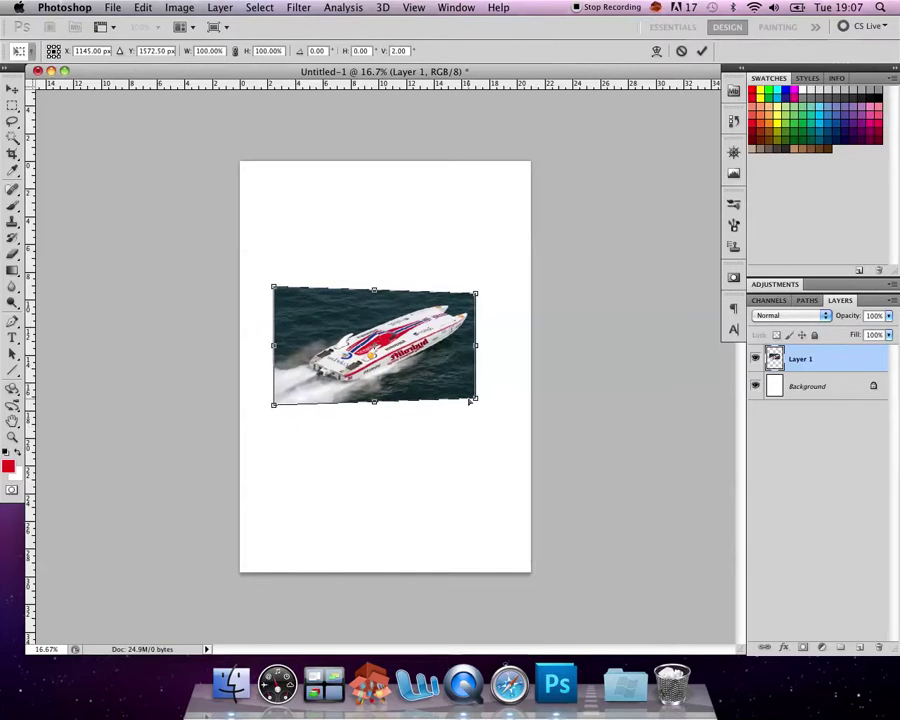
pyautogui.press('Return')
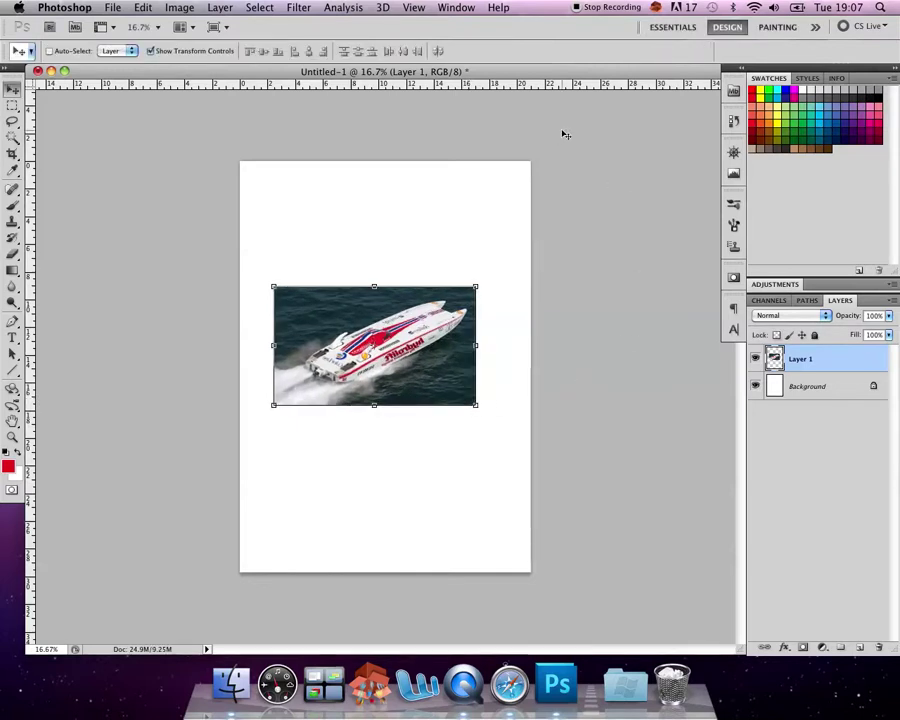
# Apply a Warp mesh, bending the right and left edges inward and lifting the bottom's middle
pyautogui.click(141, 8)
pyautogui.moveTo(257, 319)
pyautogui.click(386, 412)
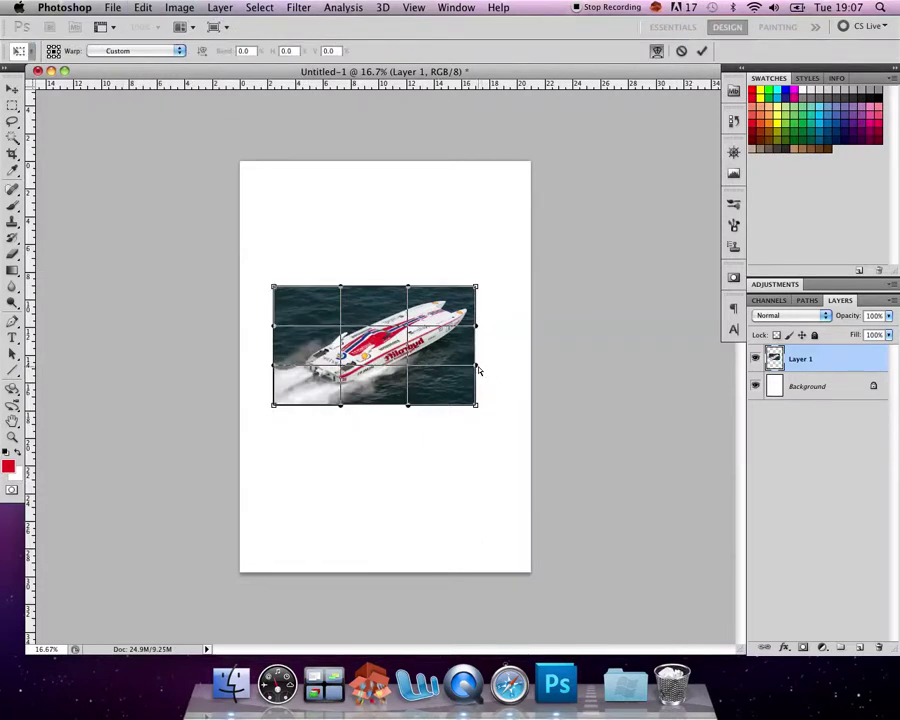
pyautogui.moveTo(477, 370); pyautogui.dragTo(458, 350)
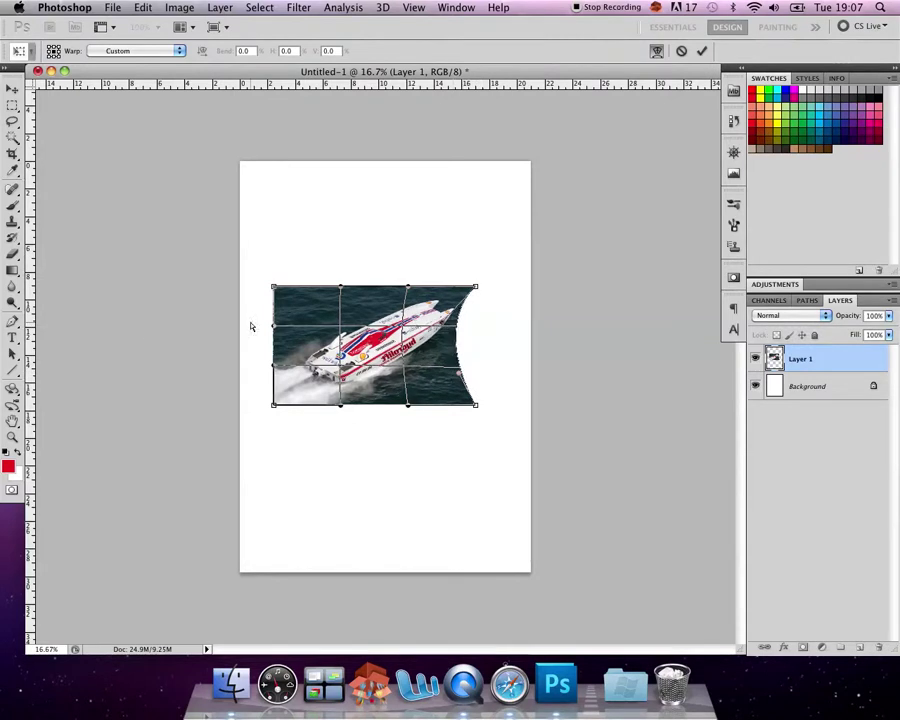
pyautogui.moveTo(274, 333); pyautogui.dragTo(300, 378)
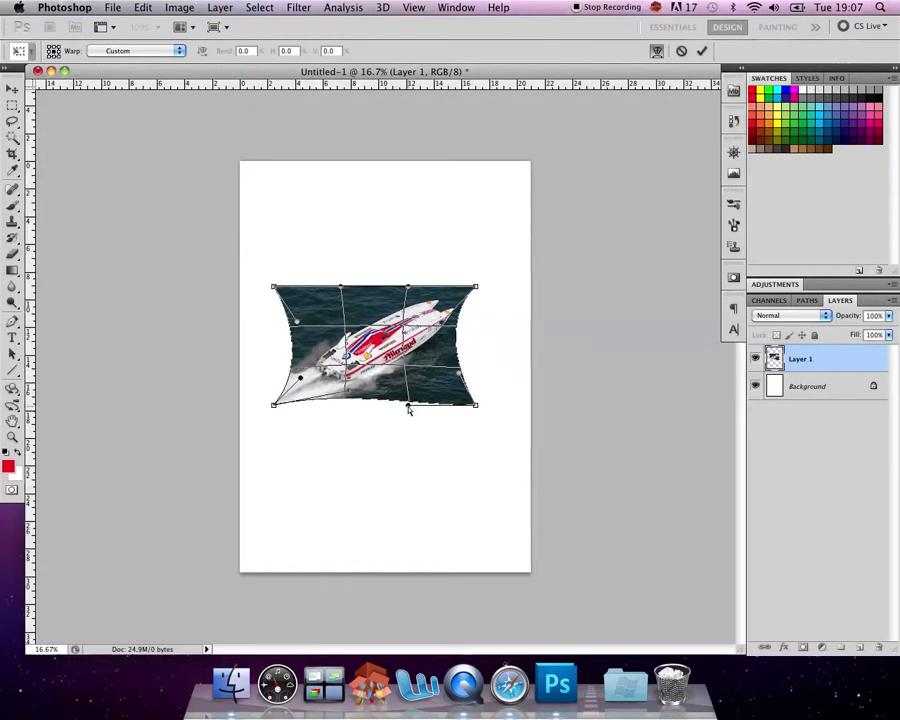
pyautogui.moveTo(409, 405); pyautogui.dragTo(409, 392)
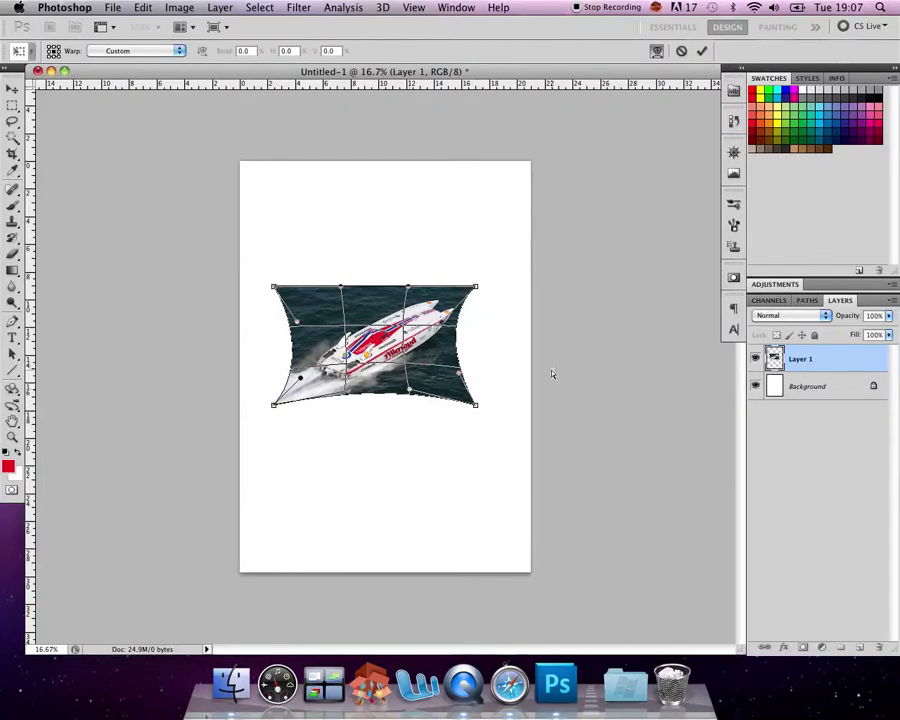